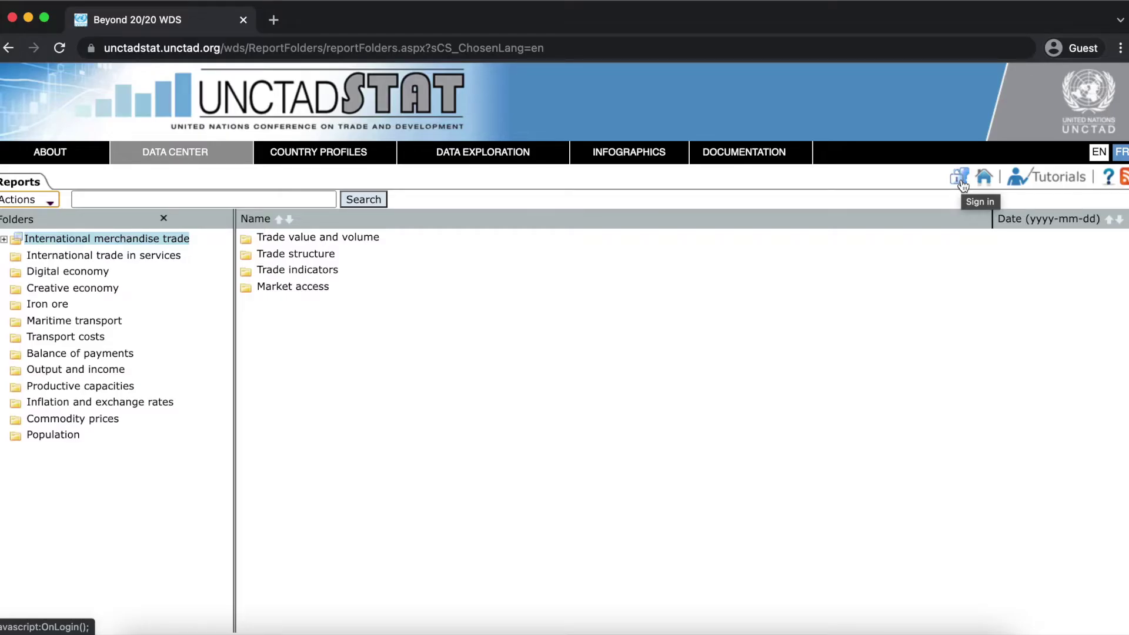
Sign in to the UNCTADstat account with the user name and password, backing out of registration.
{"action": "left_click", "coordinate": [961, 178]}
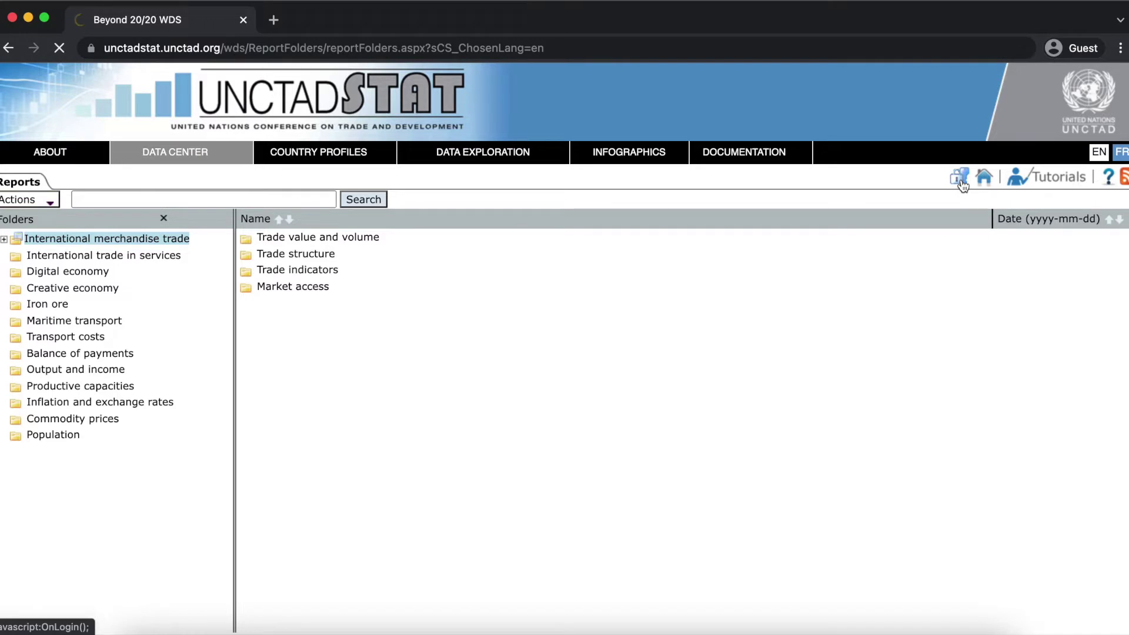
{"action": "left_click", "coordinate": [192, 258]}
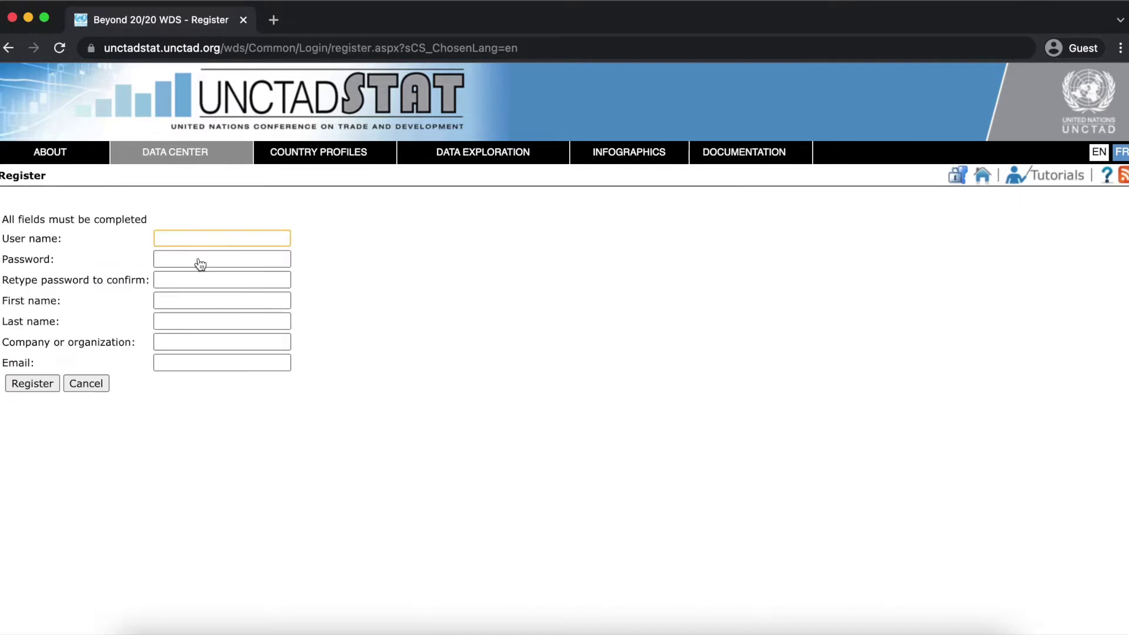
{"action": "left_click", "coordinate": [91, 384]}
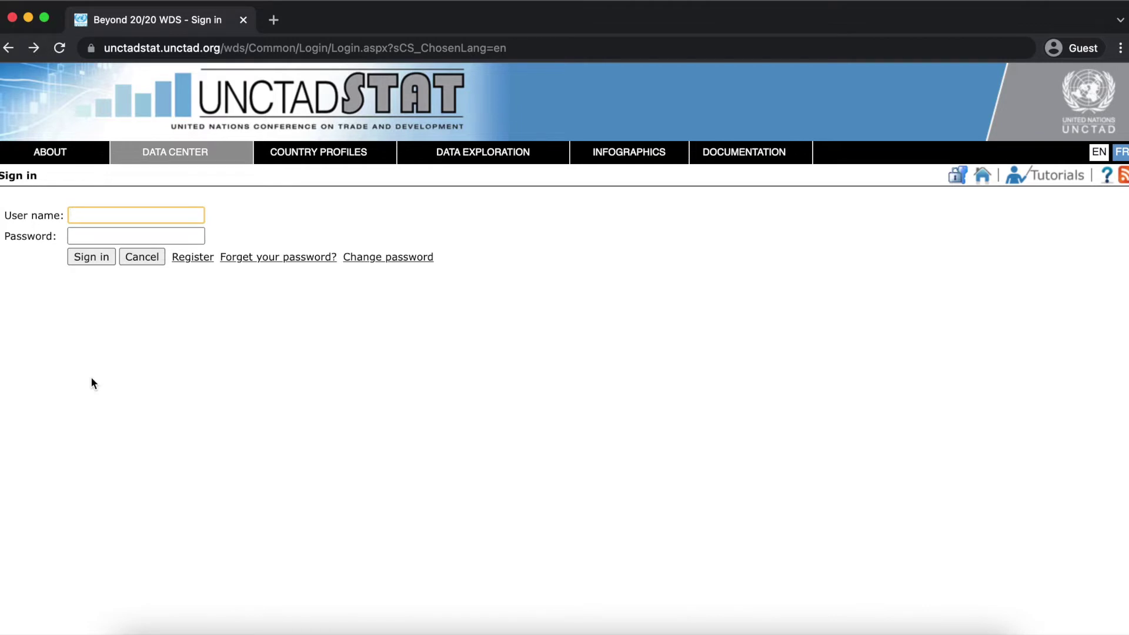
{"action": "key", "text": "Tab"}
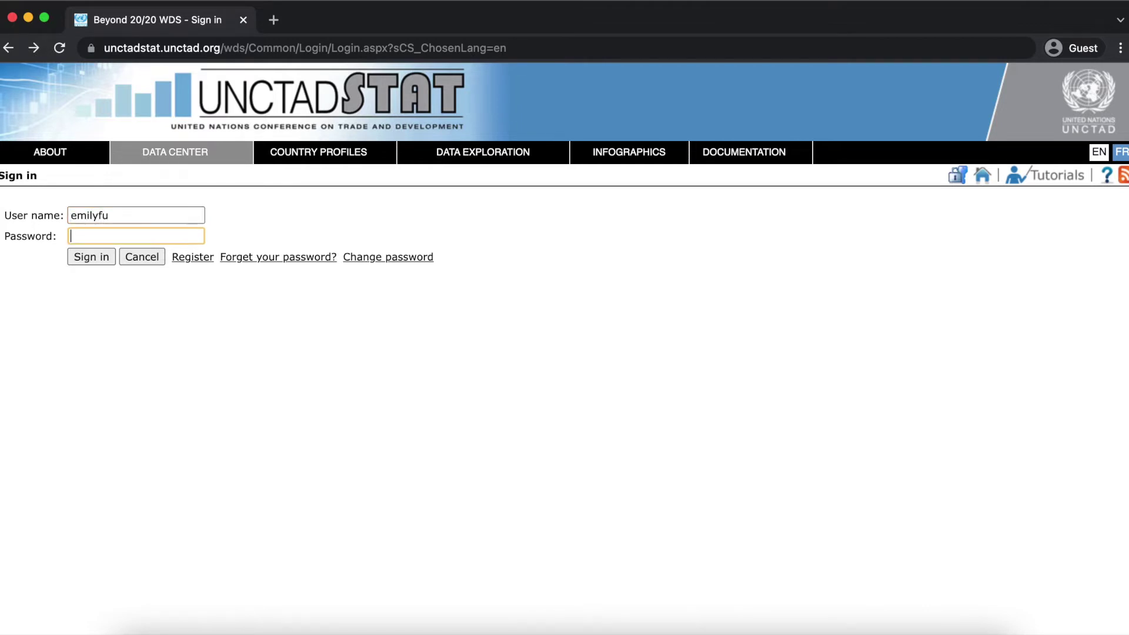
{"action": "type", "text": "************"}
{"action": "left_click", "coordinate": [86, 260]}
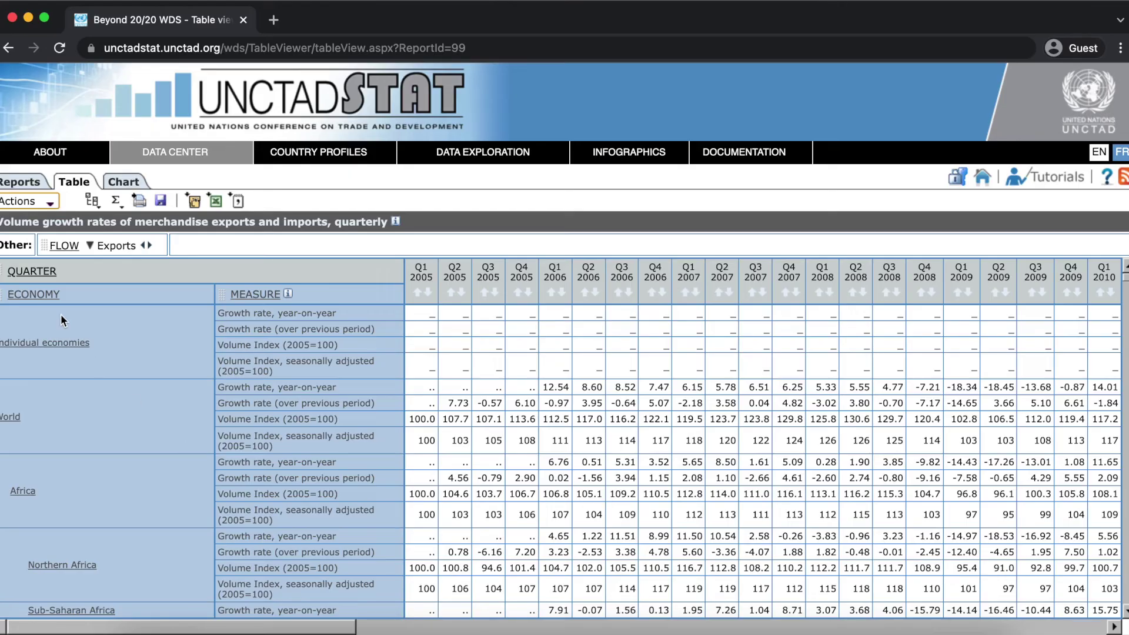
Clear all economies from the ECONOMY item selection and go to the custom groups page.
{"action": "left_click", "coordinate": [52, 297]}
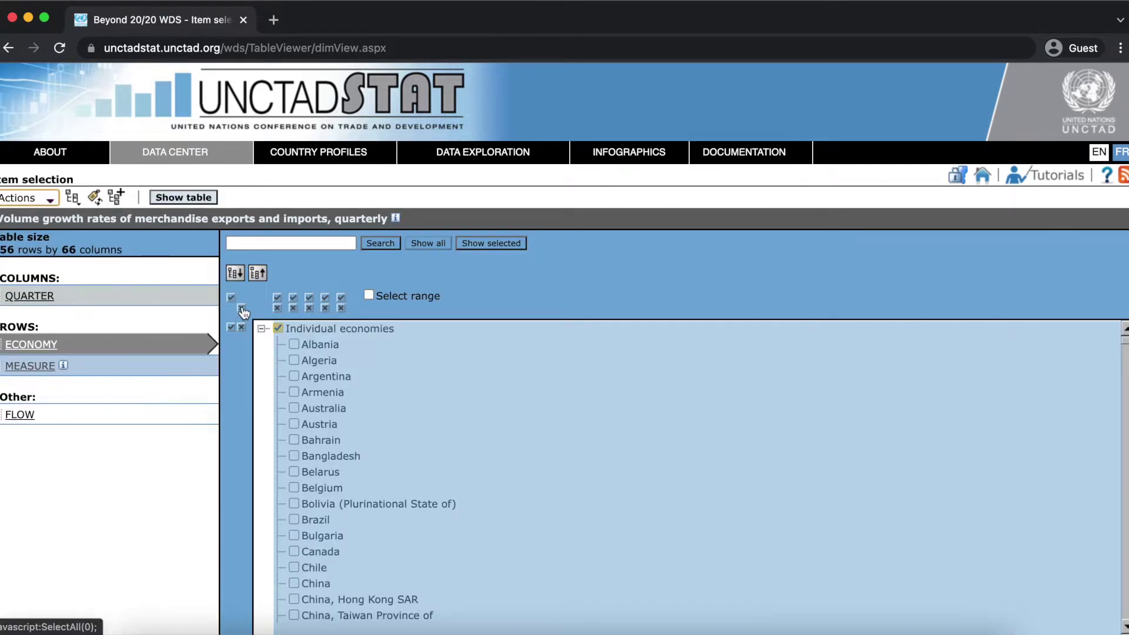
{"action": "left_click", "coordinate": [243, 311]}
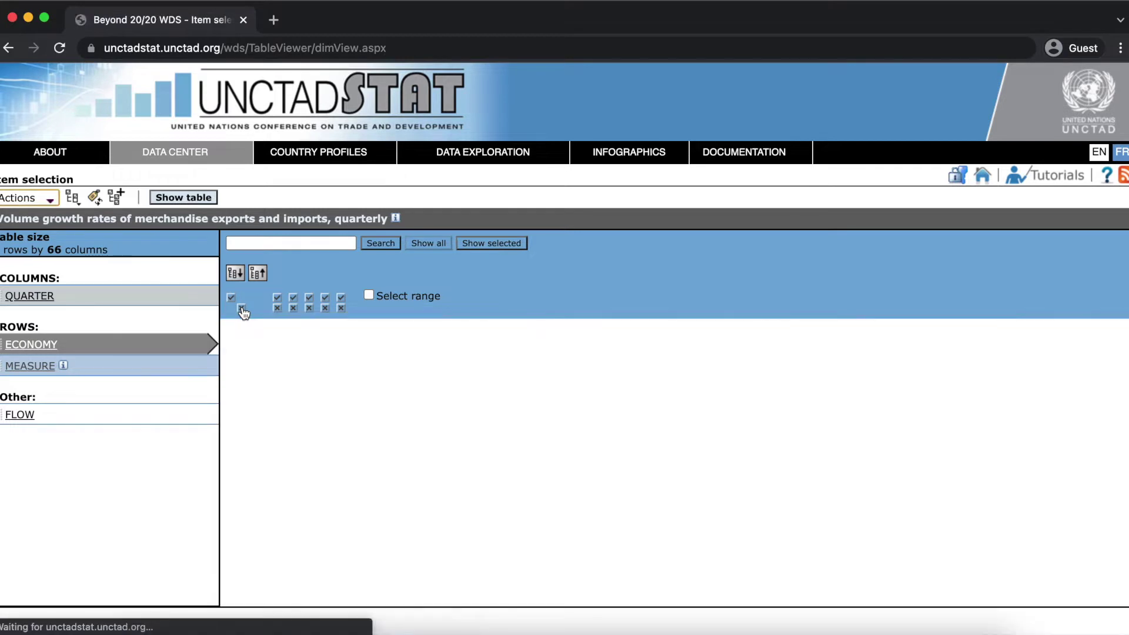
{"action": "left_click", "coordinate": [114, 199]}
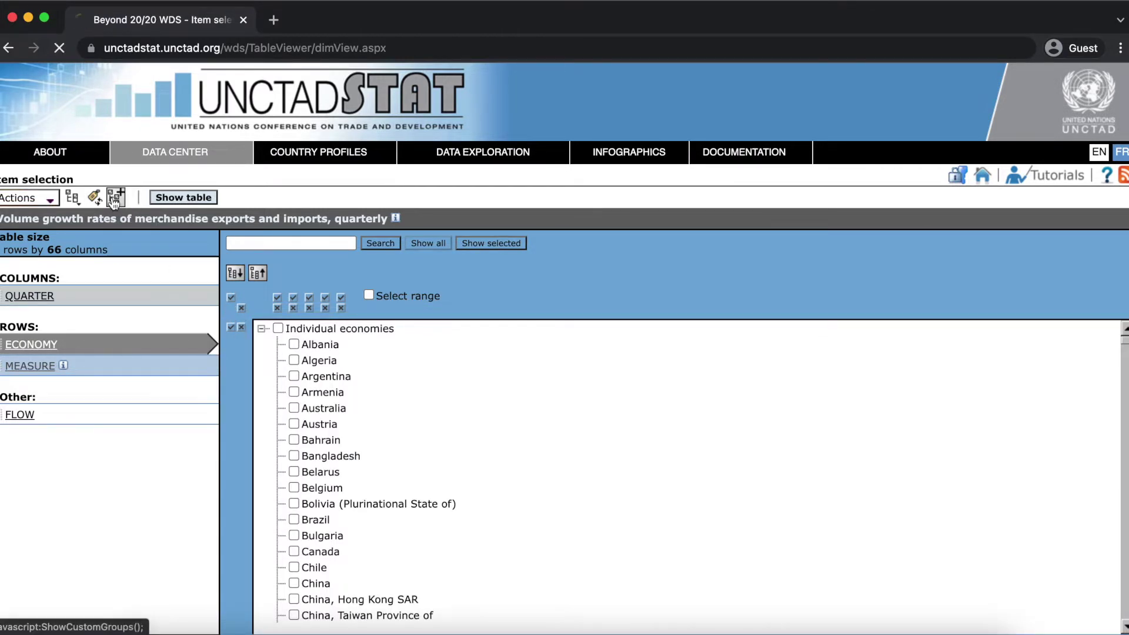
Save a new Average-type compound group with members Albania, Algeria, Argentina, Armenia and Australia.
{"action": "left_click", "coordinate": [106, 201]}
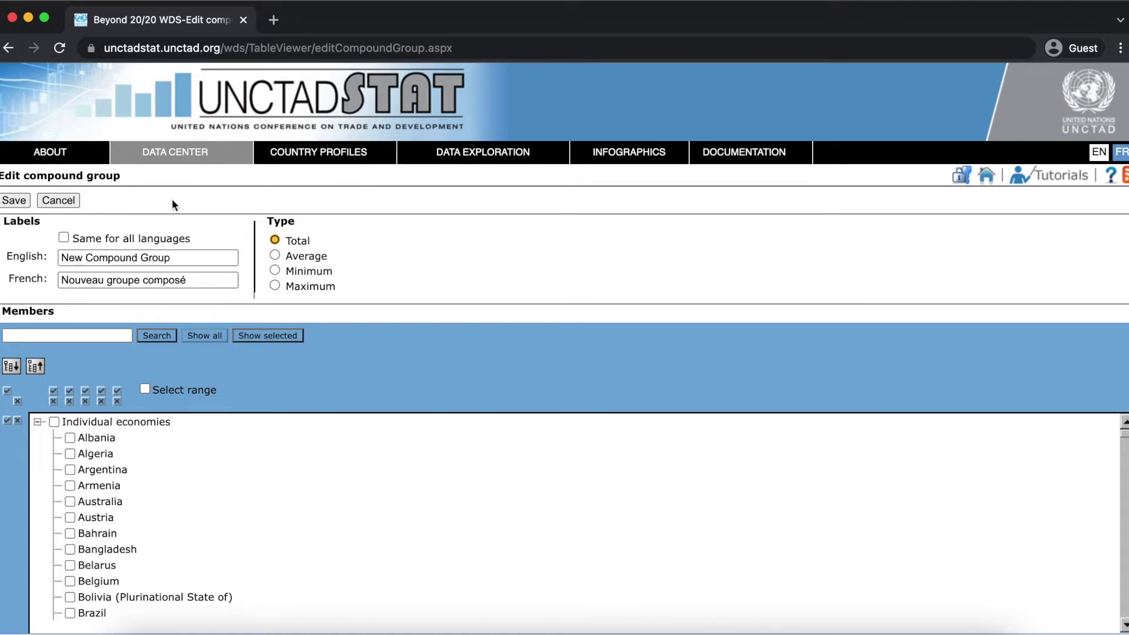
{"action": "left_click", "coordinate": [275, 256]}
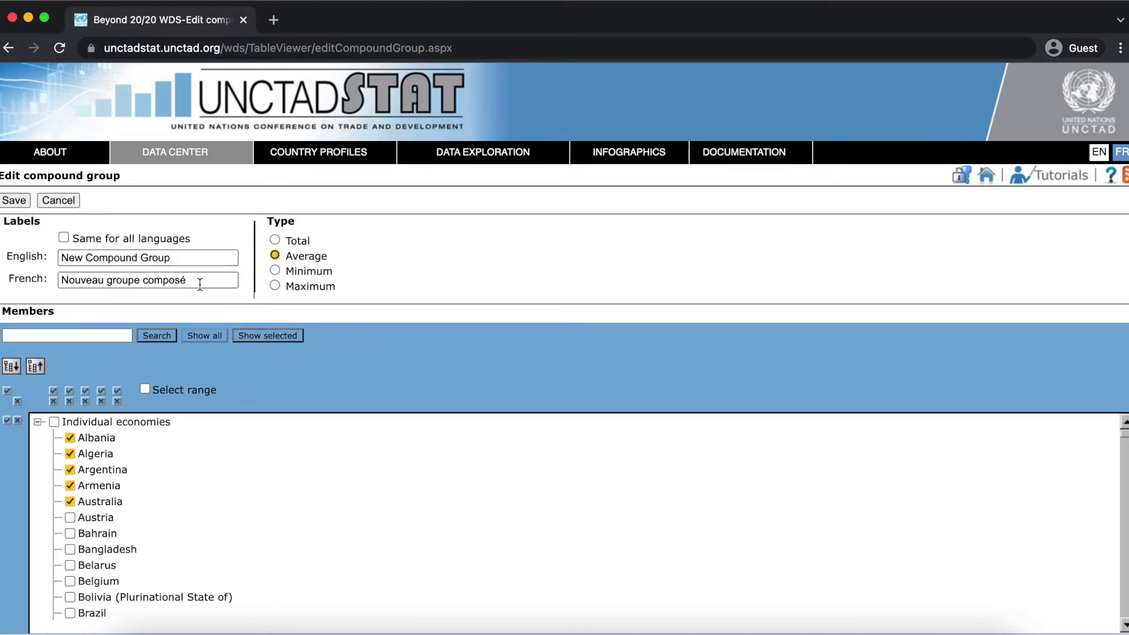
{"action": "left_click", "coordinate": [22, 202]}
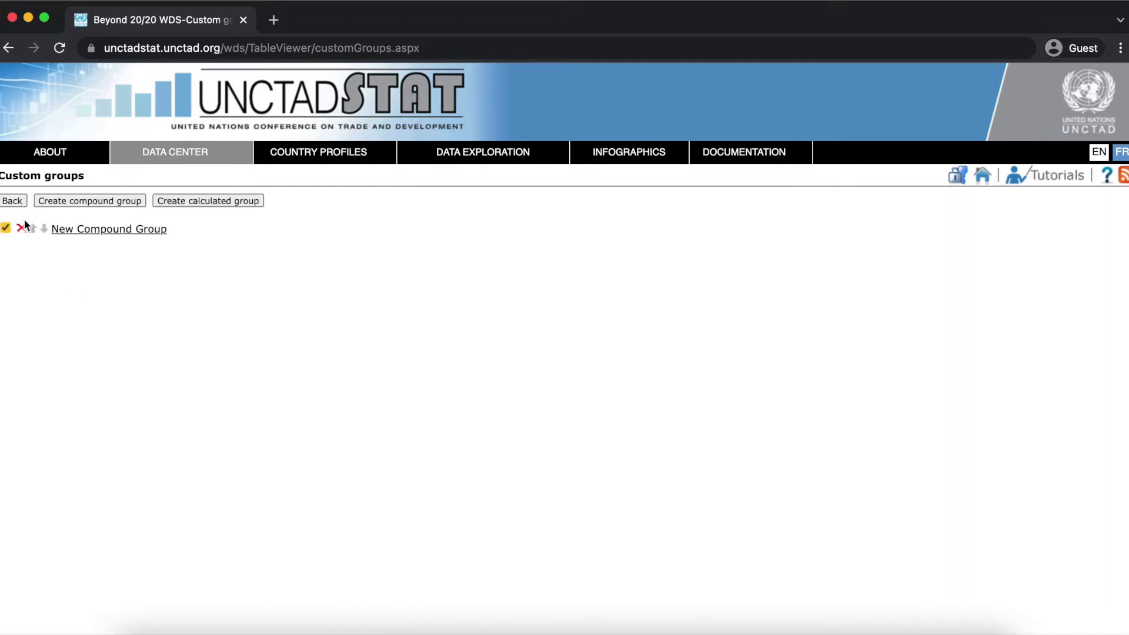
{"action": "left_click", "coordinate": [227, 199]}
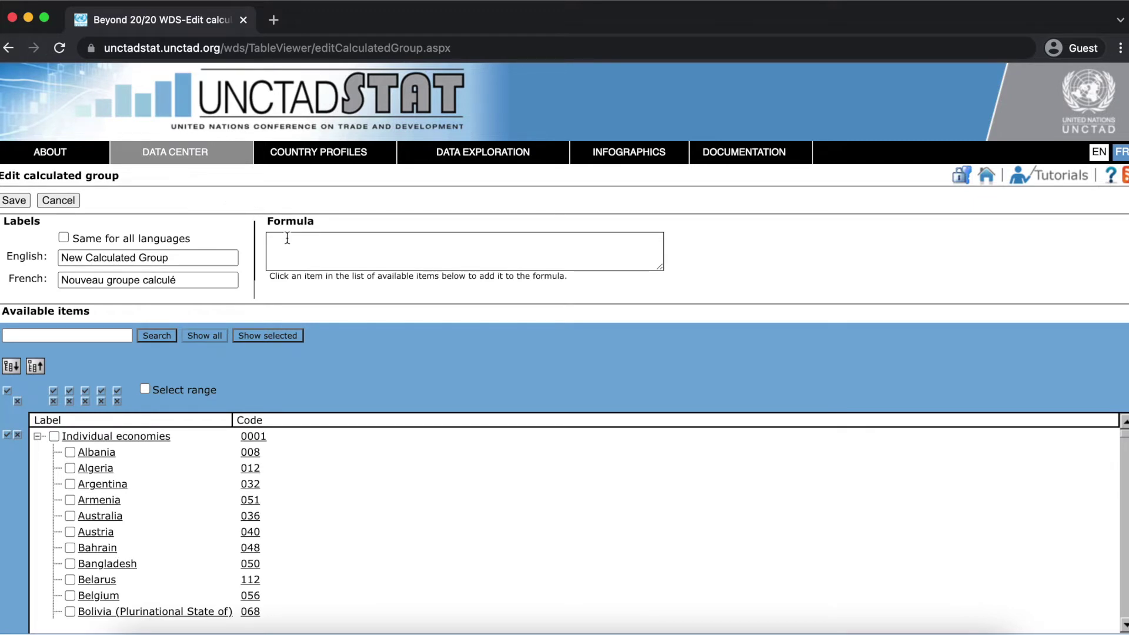
Build and save the calculated group formula Albania + Algeria − Argentina ([008]+[012]-[032]).
{"action": "left_click", "coordinate": [100, 458]}
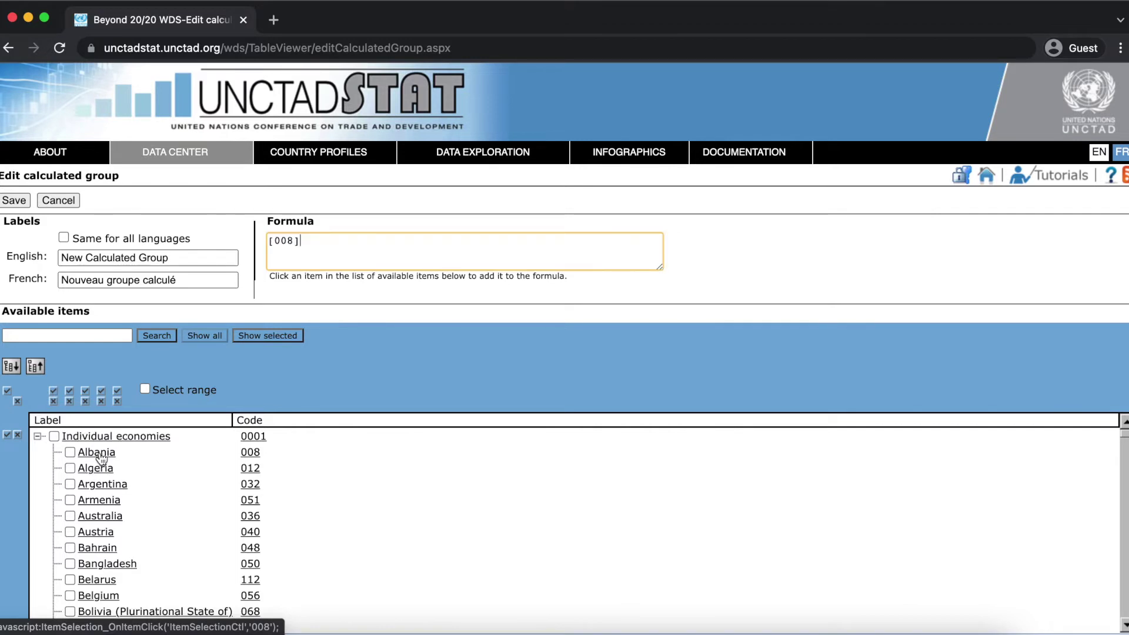
{"action": "type", "text": "+"}
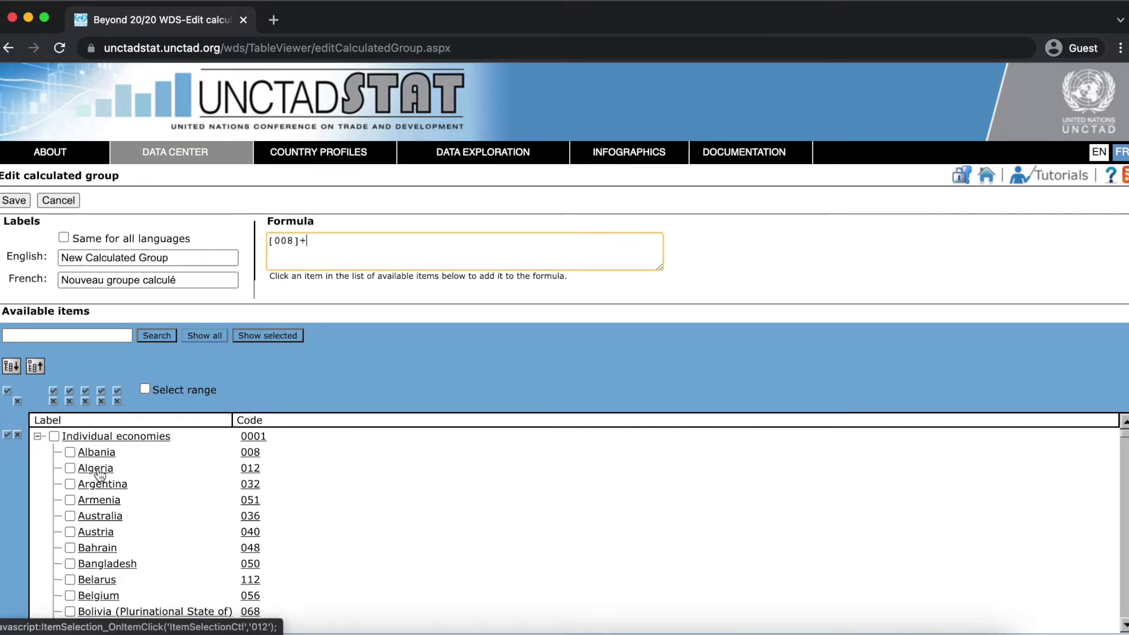
{"action": "left_click", "coordinate": [99, 474]}
{"action": "type", "text": "-"}
{"action": "left_click", "coordinate": [106, 485]}
{"action": "left_click", "coordinate": [14, 200]}
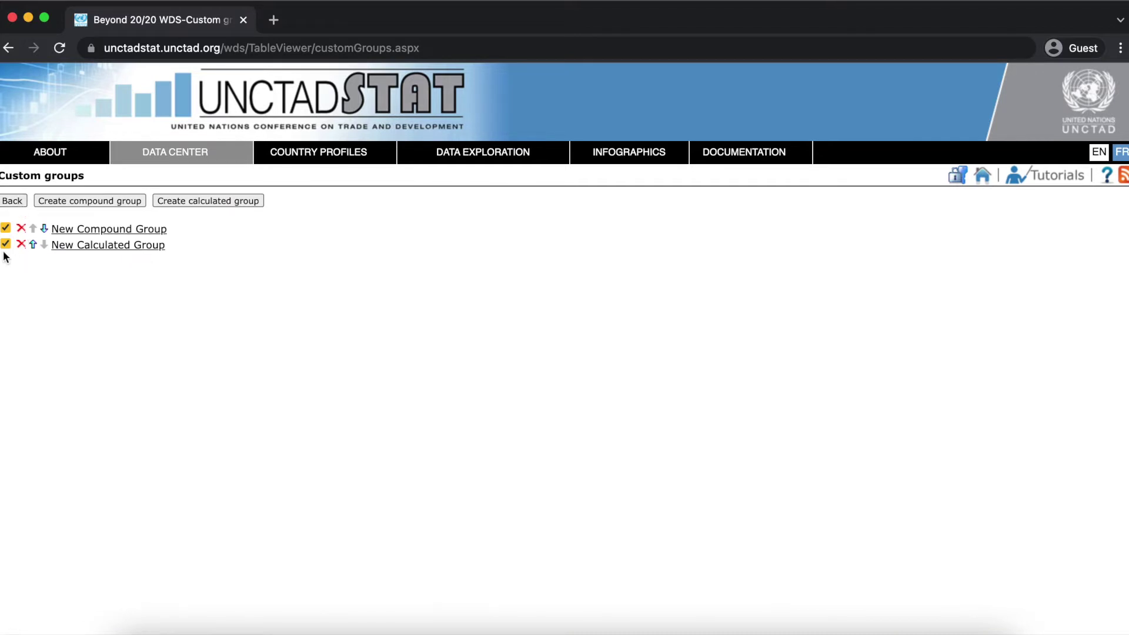
Show the table for New Compound Group and New Calculated Group and save it in My reports.
{"action": "left_click", "coordinate": [18, 202]}
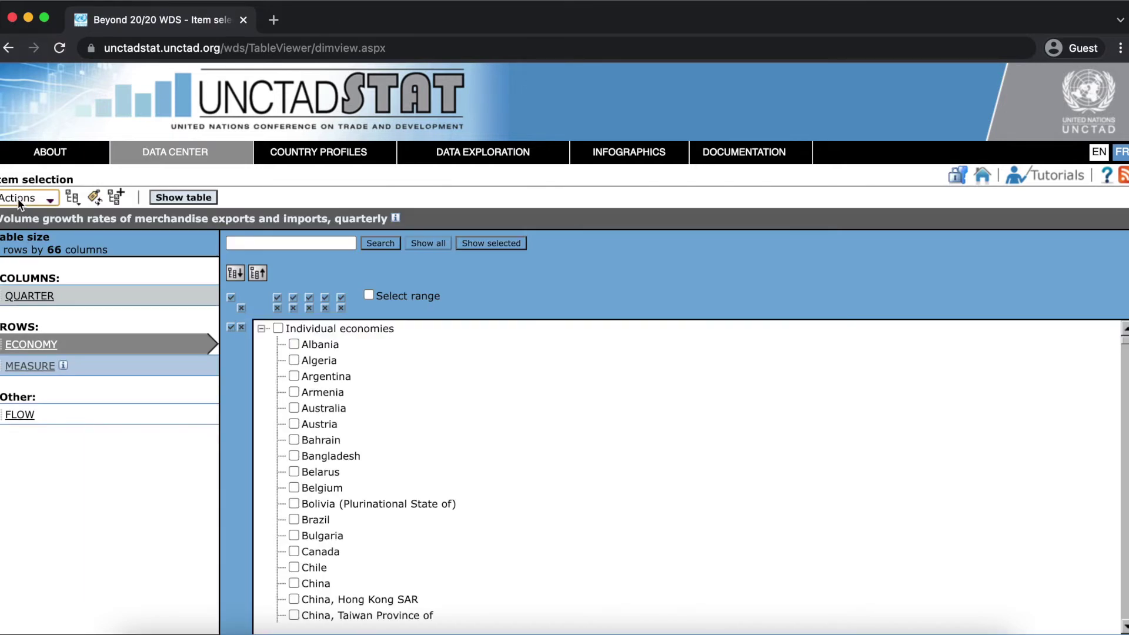
{"action": "left_click", "coordinate": [183, 198]}
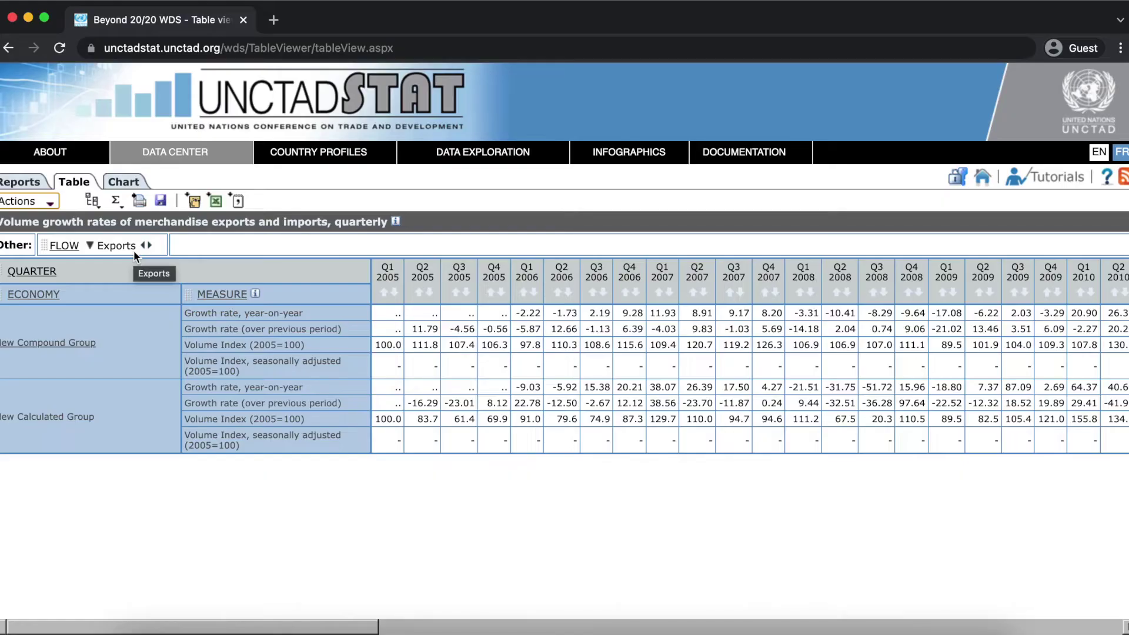
{"action": "left_click", "coordinate": [160, 202]}
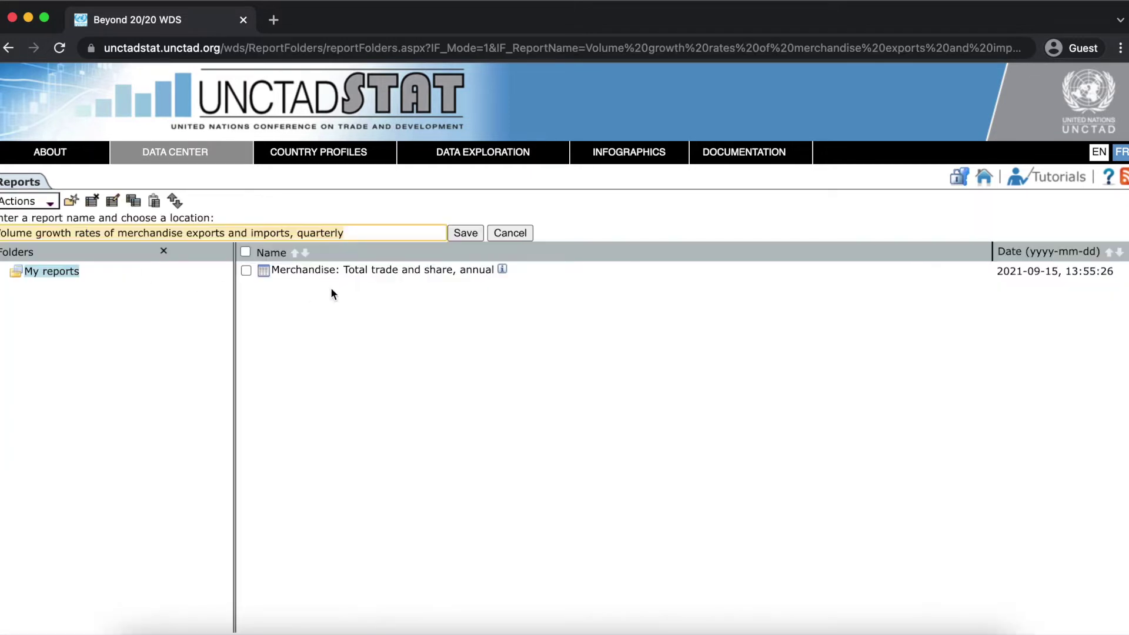
{"action": "left_click", "coordinate": [462, 234]}
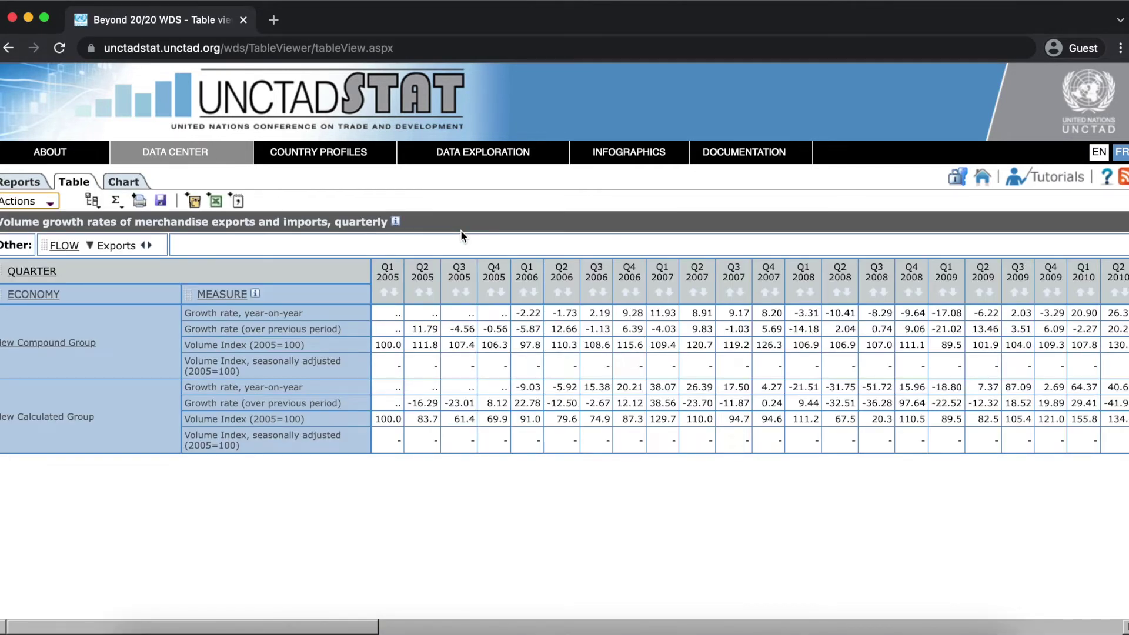
{"action": "left_click", "coordinate": [135, 185]}
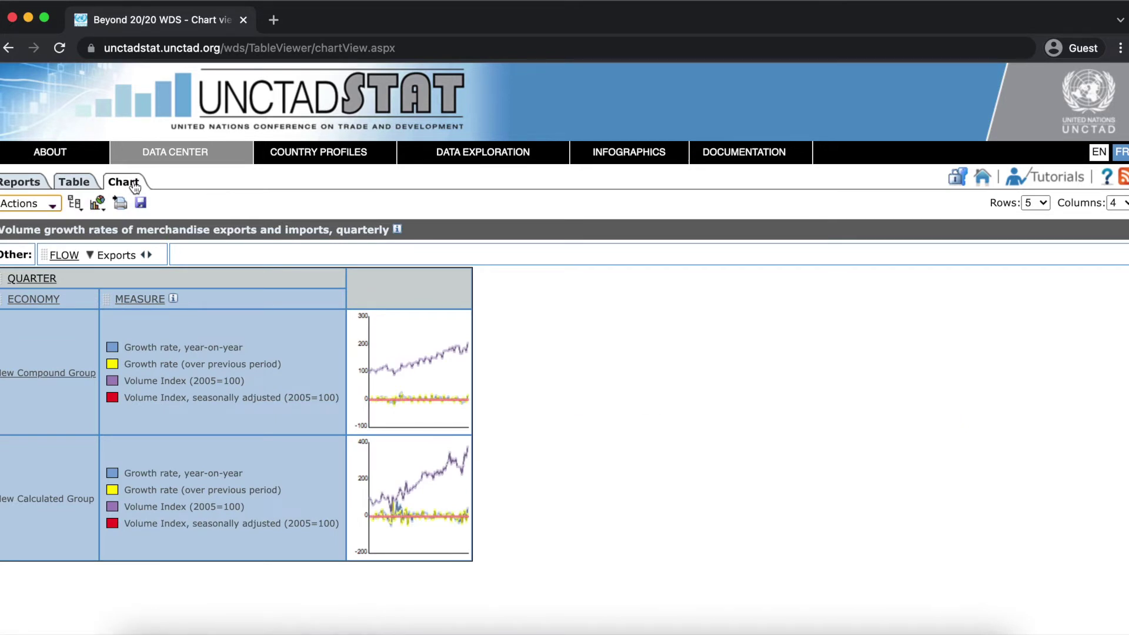
Save the chart as 'My chart' in My reports and return to the reports list.
{"action": "left_click", "coordinate": [140, 204]}
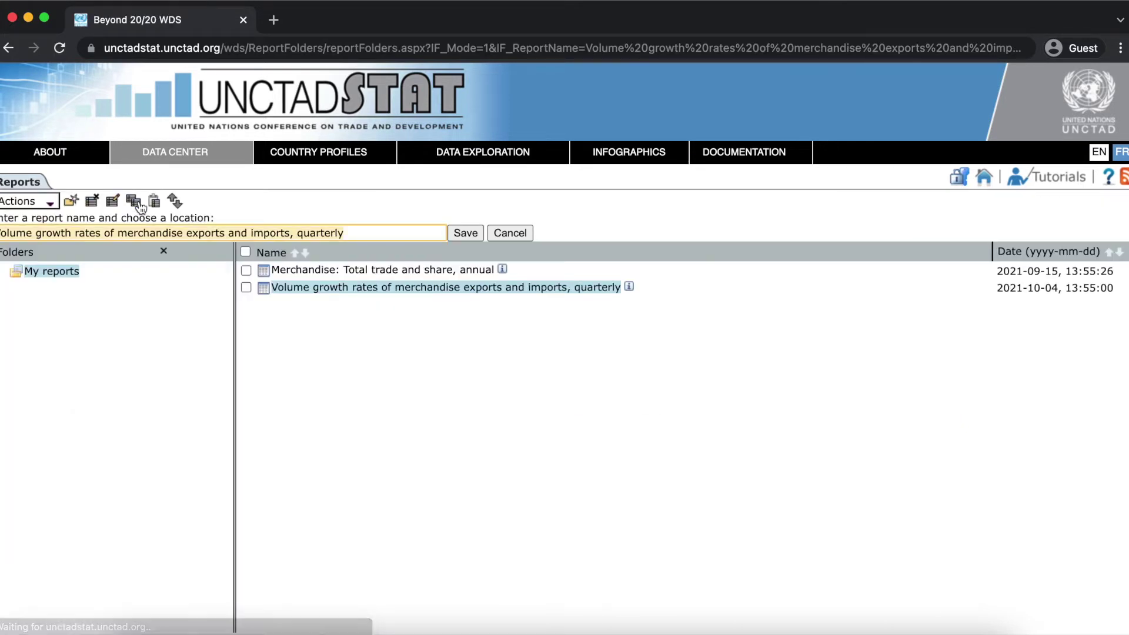
{"action": "key", "text": "BackSpace"}
{"action": "type", "text": "My chart"}
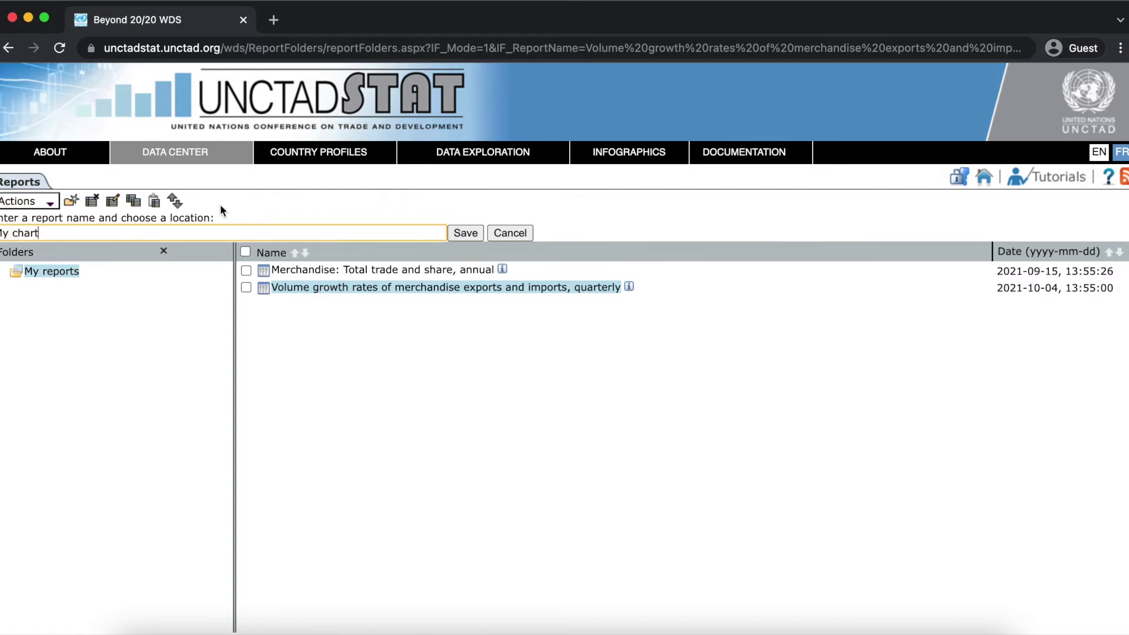
{"action": "left_click", "coordinate": [465, 233]}
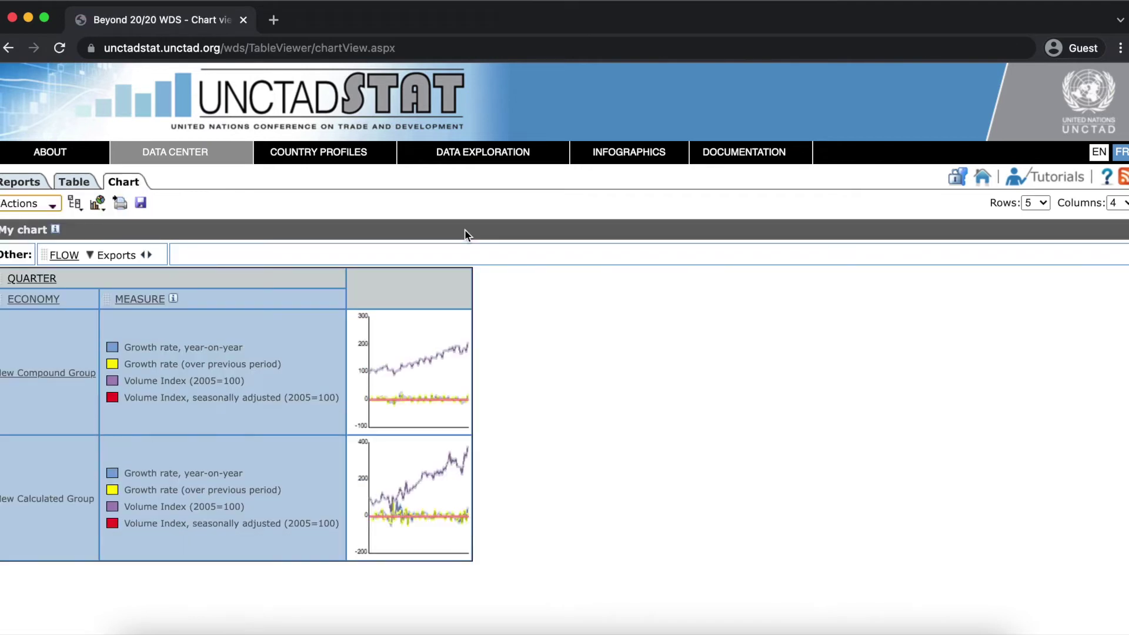
{"action": "left_click", "coordinate": [20, 181]}
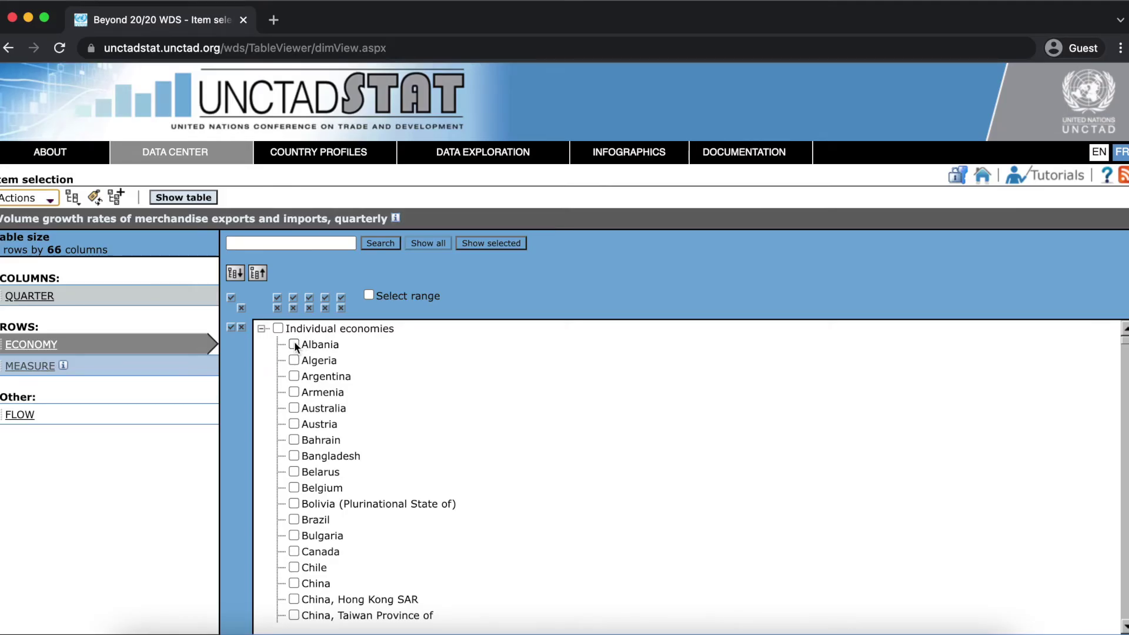
Select Albania, Algeria, Argentina, Armenia and Australia as the economies.
{"action": "left_click", "coordinate": [294, 345]}
{"action": "left_click", "coordinate": [294, 361]}
{"action": "left_click", "coordinate": [294, 377]}
{"action": "left_click", "coordinate": [294, 392]}
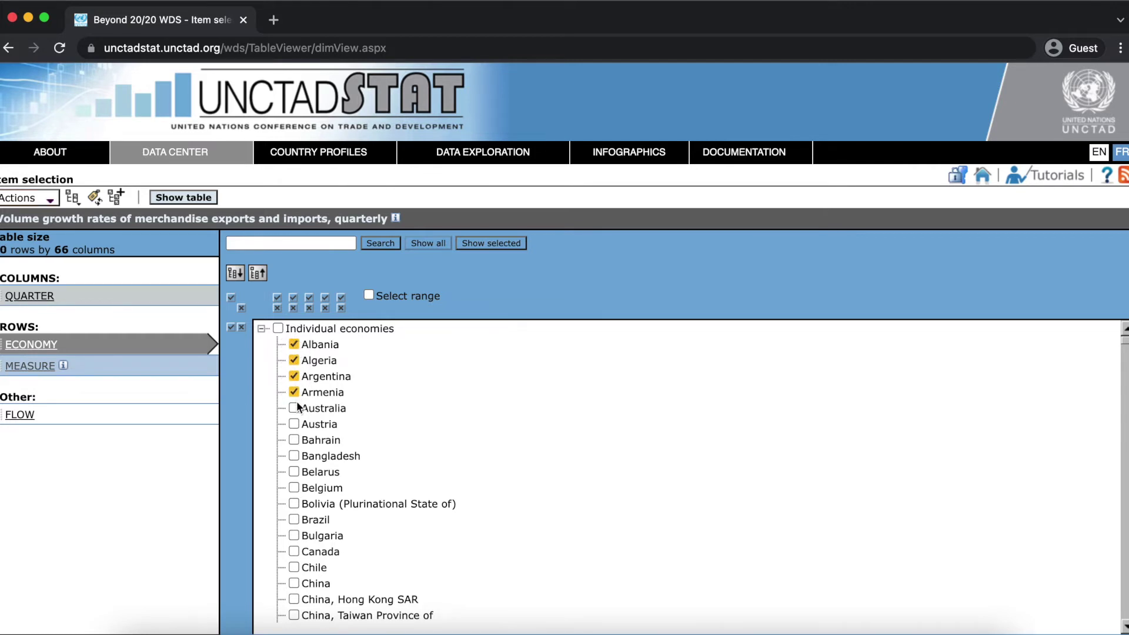
{"action": "left_click", "coordinate": [296, 407]}
Save these selections as an activated profile named 'My profile'.
{"action": "left_click", "coordinate": [51, 198]}
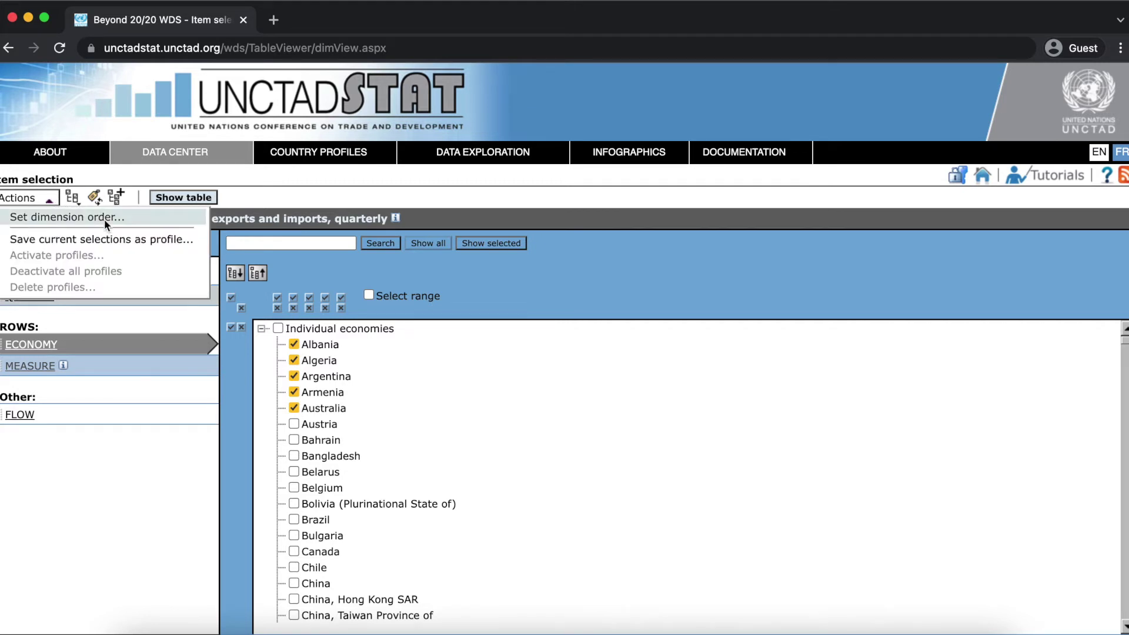
{"action": "left_click", "coordinate": [111, 238]}
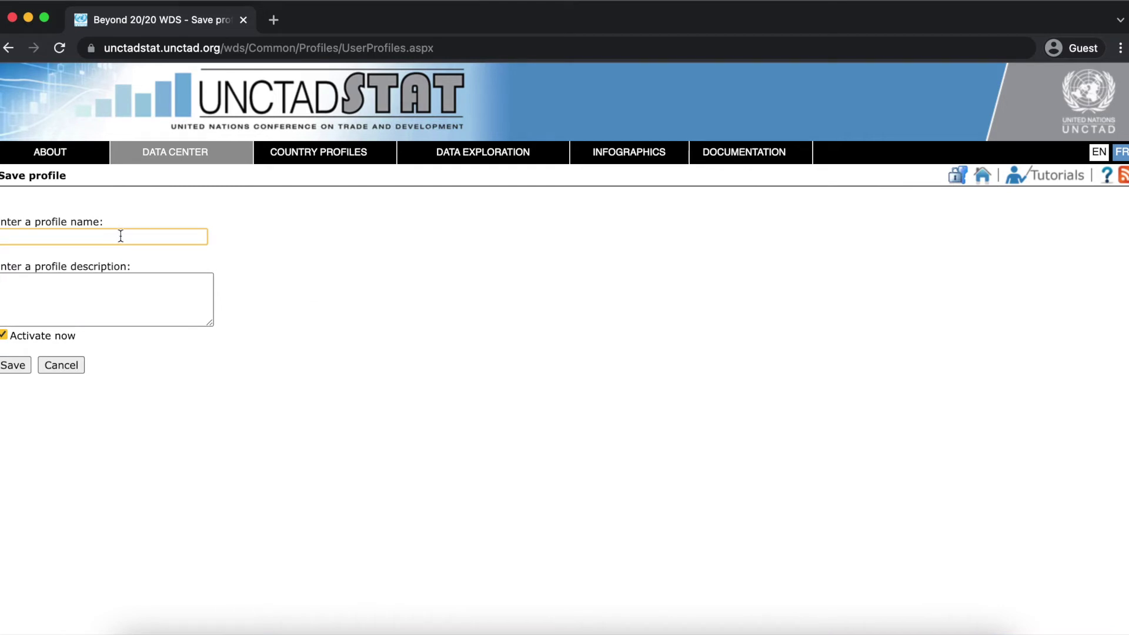
{"action": "type", "text": "My profile"}
{"action": "left_click", "coordinate": [22, 366]}
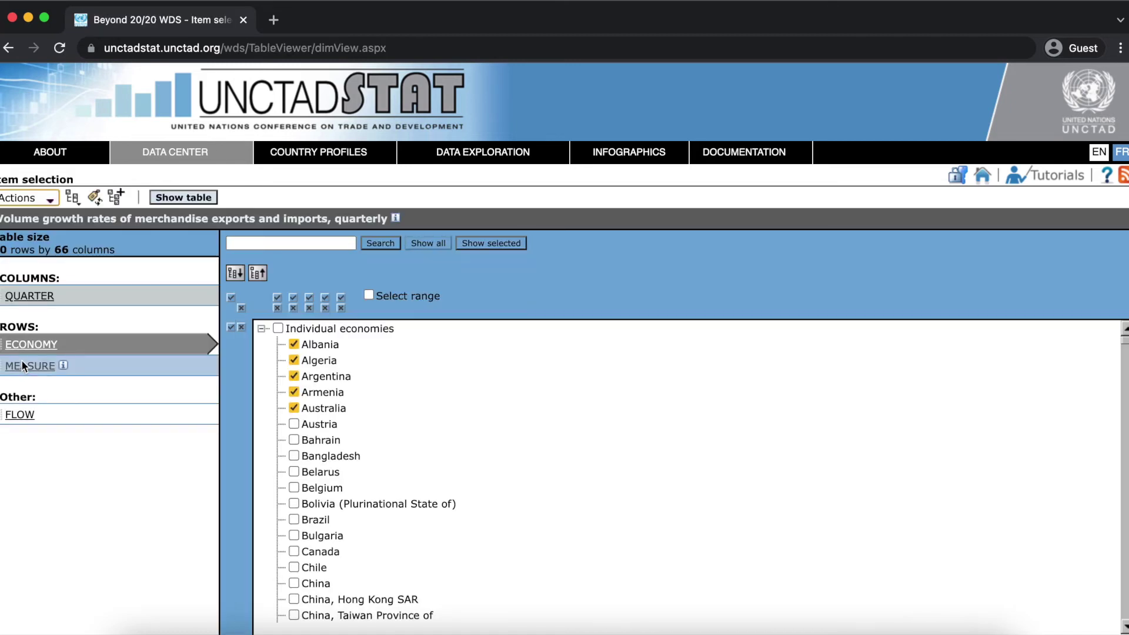
{"action": "left_click", "coordinate": [159, 198]}
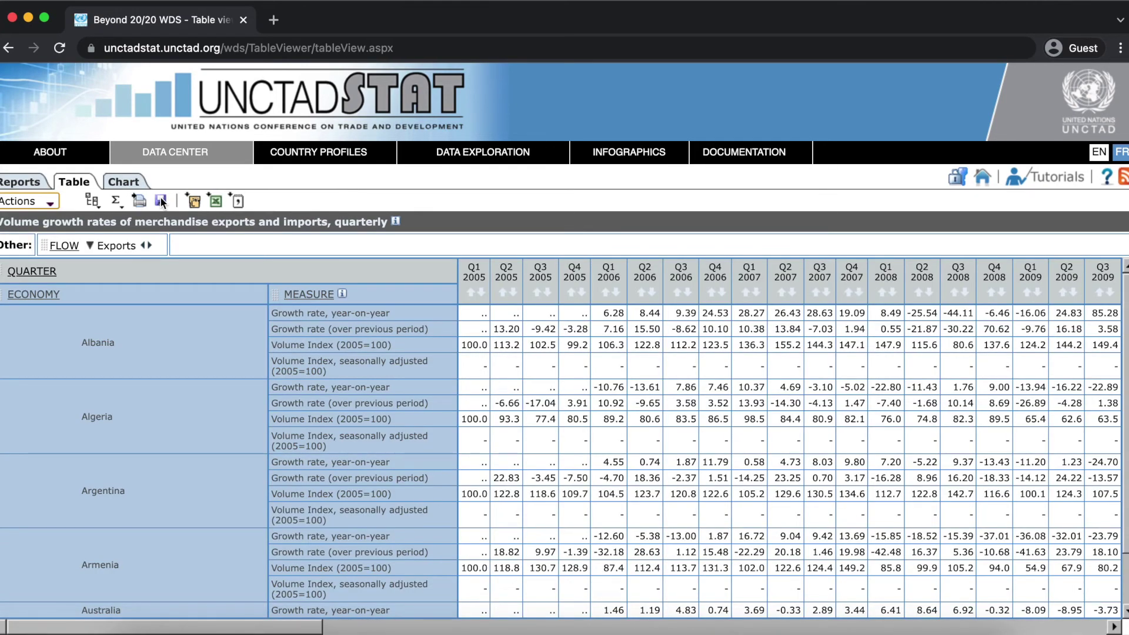
Open the 'Total trade and share, annual' report, then the 'Trade balance, annual' report.
{"action": "left_click", "coordinate": [1125, 613]}
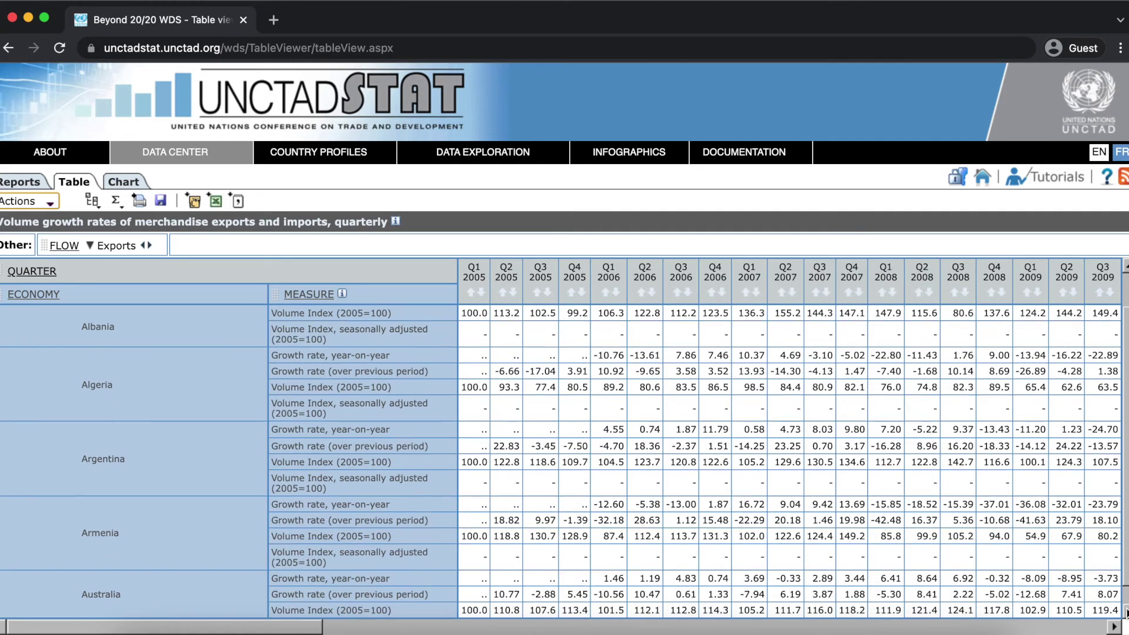
{"action": "left_click", "coordinate": [1125, 612]}
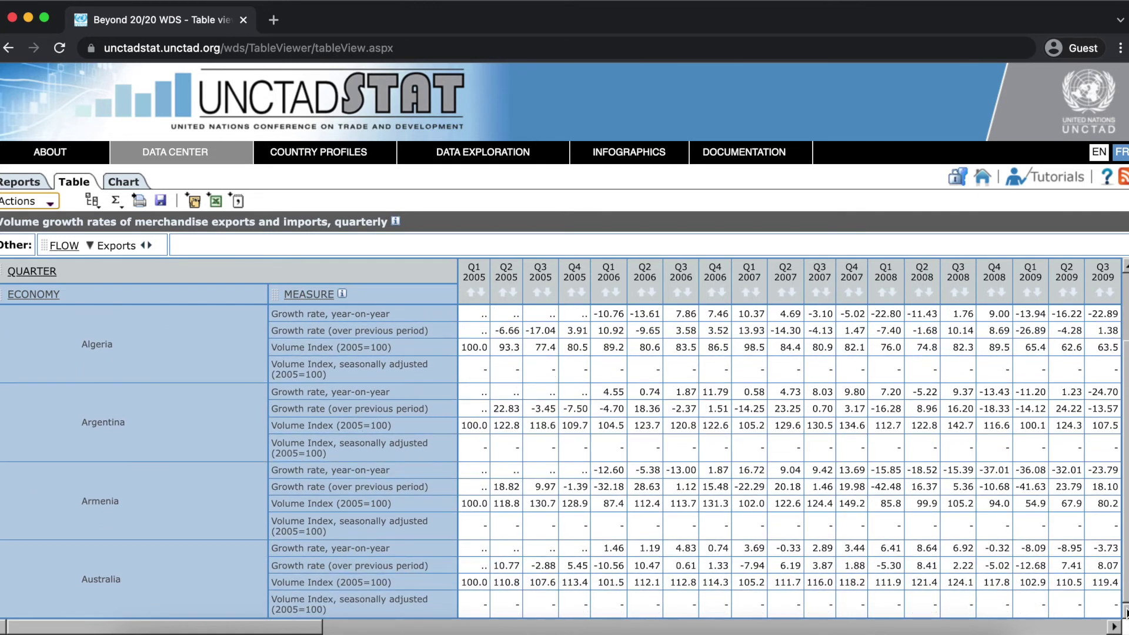
{"action": "left_click", "coordinate": [26, 183]}
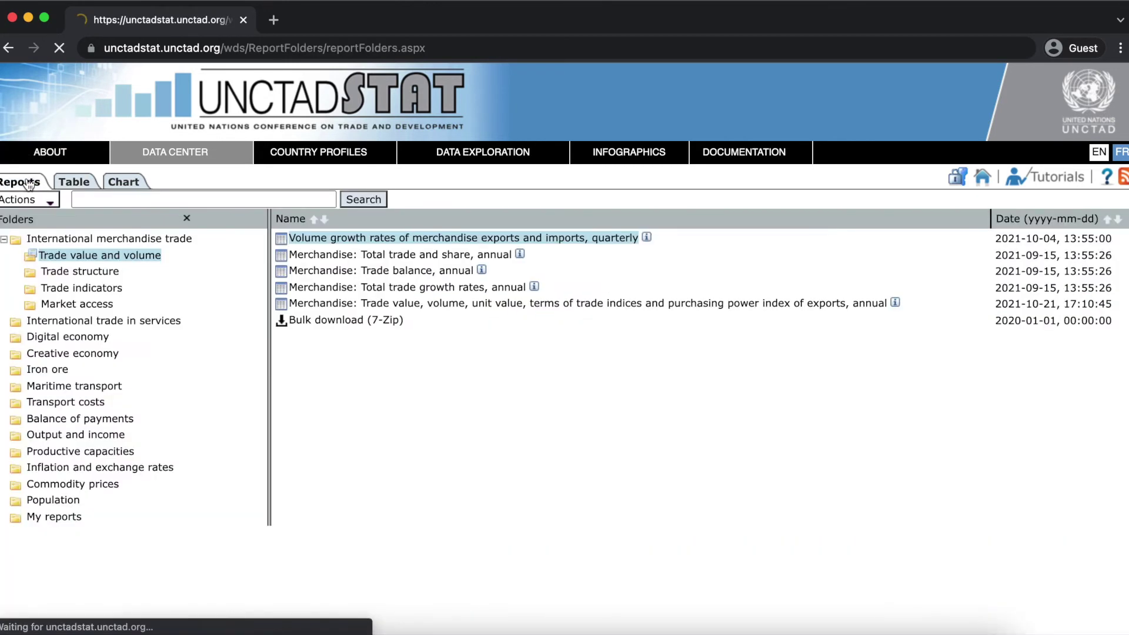
{"action": "left_click", "coordinate": [314, 255]}
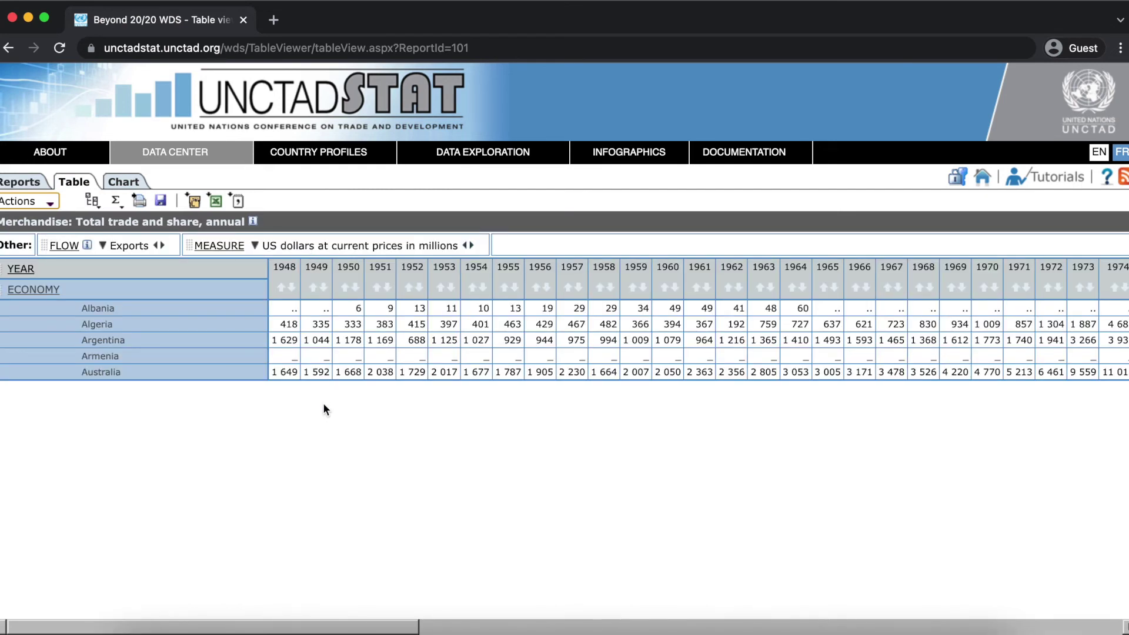
{"action": "left_click", "coordinate": [29, 185]}
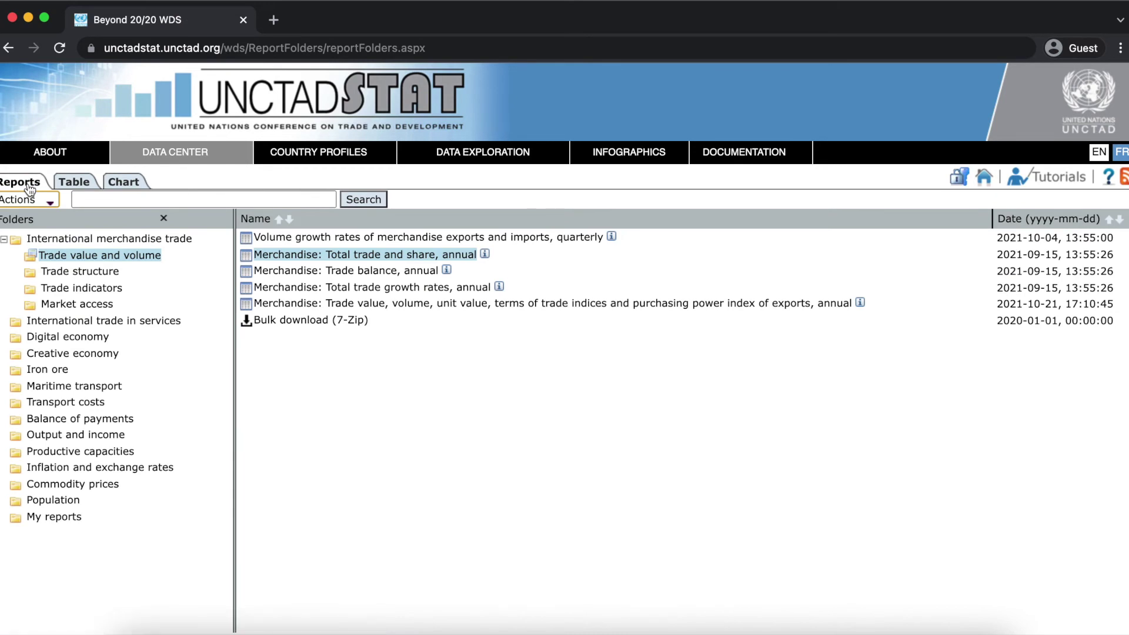
{"action": "left_click", "coordinate": [269, 275]}
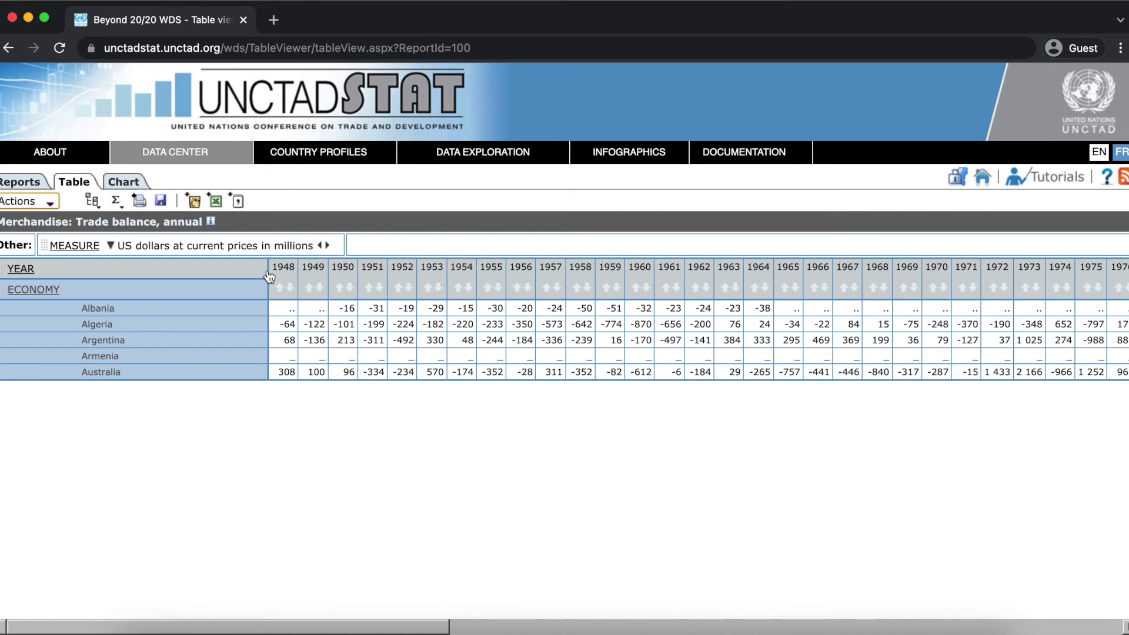
{"action": "left_click", "coordinate": [47, 201]}
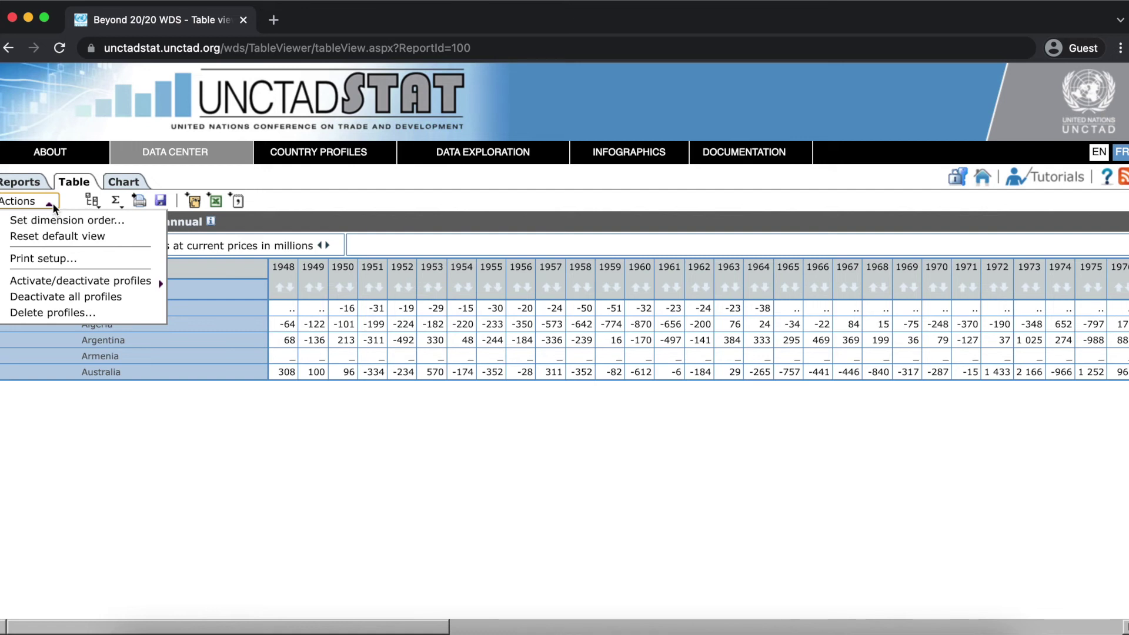
Deactivate the ECONOMY My profile and reopen the 'Total trade and share, annual' report.
{"action": "mouse_move", "coordinate": [148, 284]}
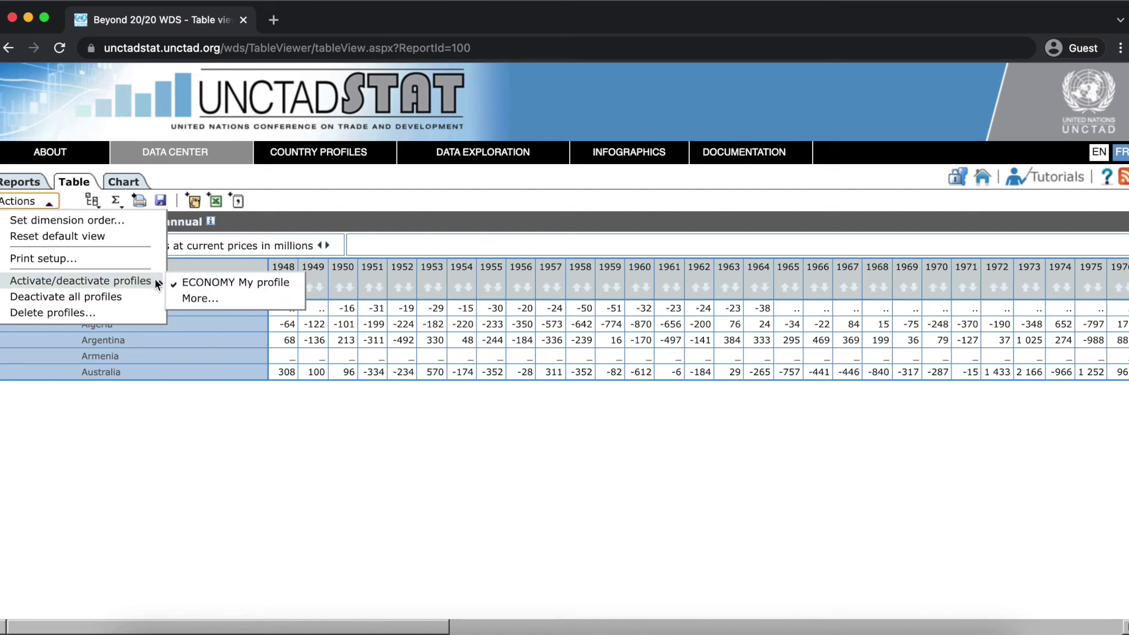
{"action": "left_click", "coordinate": [180, 285]}
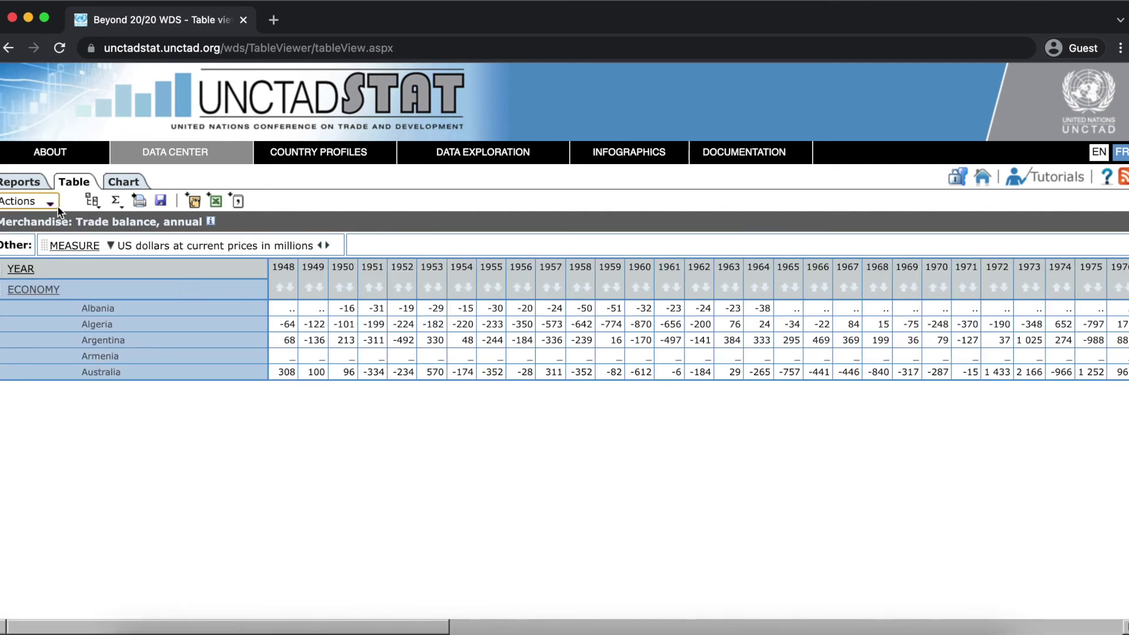
{"action": "left_click", "coordinate": [50, 203]}
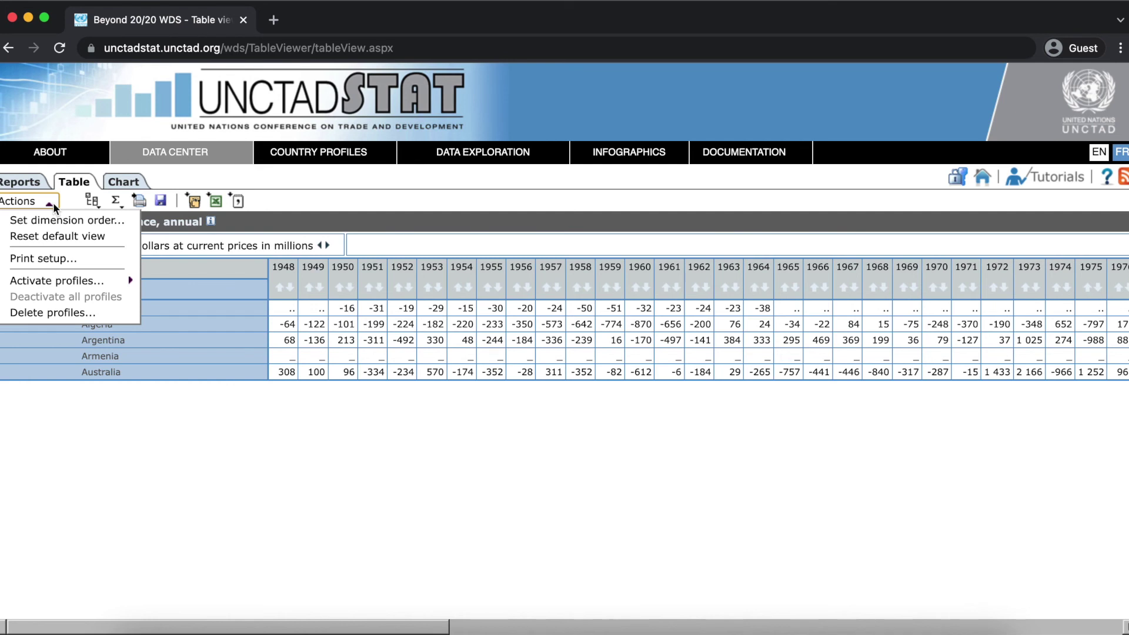
{"action": "mouse_move", "coordinate": [107, 285]}
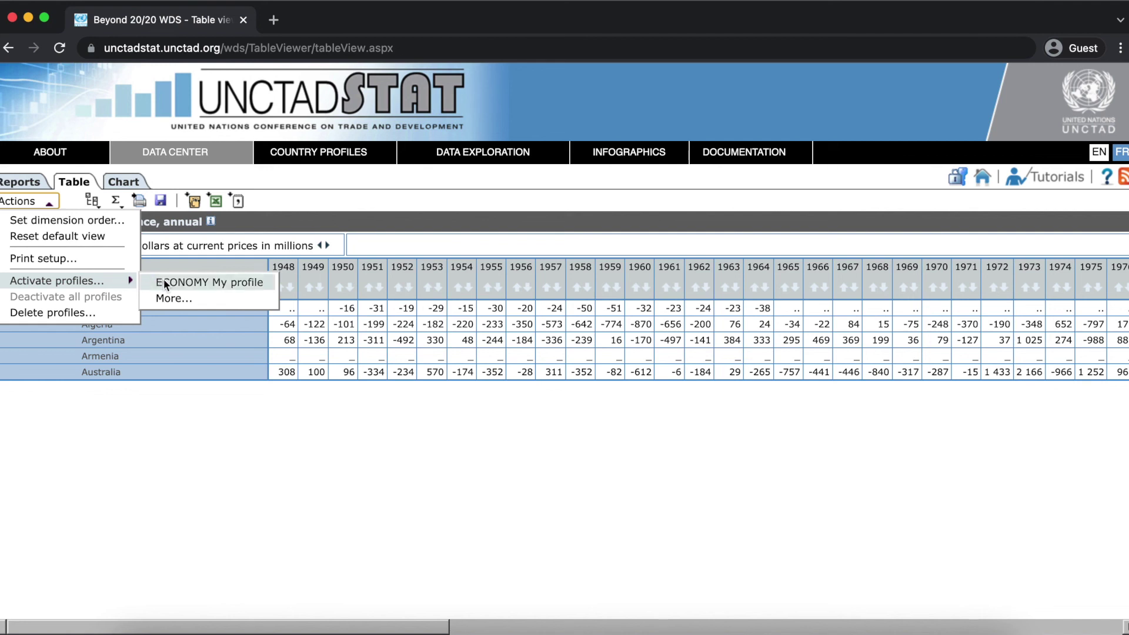
{"action": "left_click", "coordinate": [189, 407]}
{"action": "left_click", "coordinate": [20, 183]}
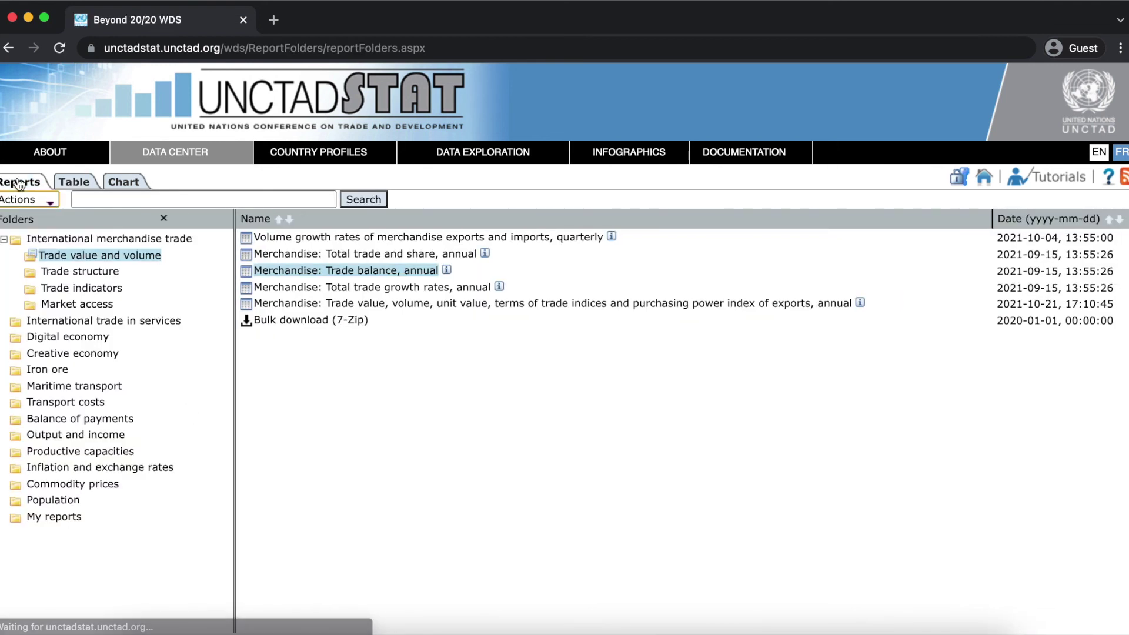
{"action": "left_click", "coordinate": [360, 257]}
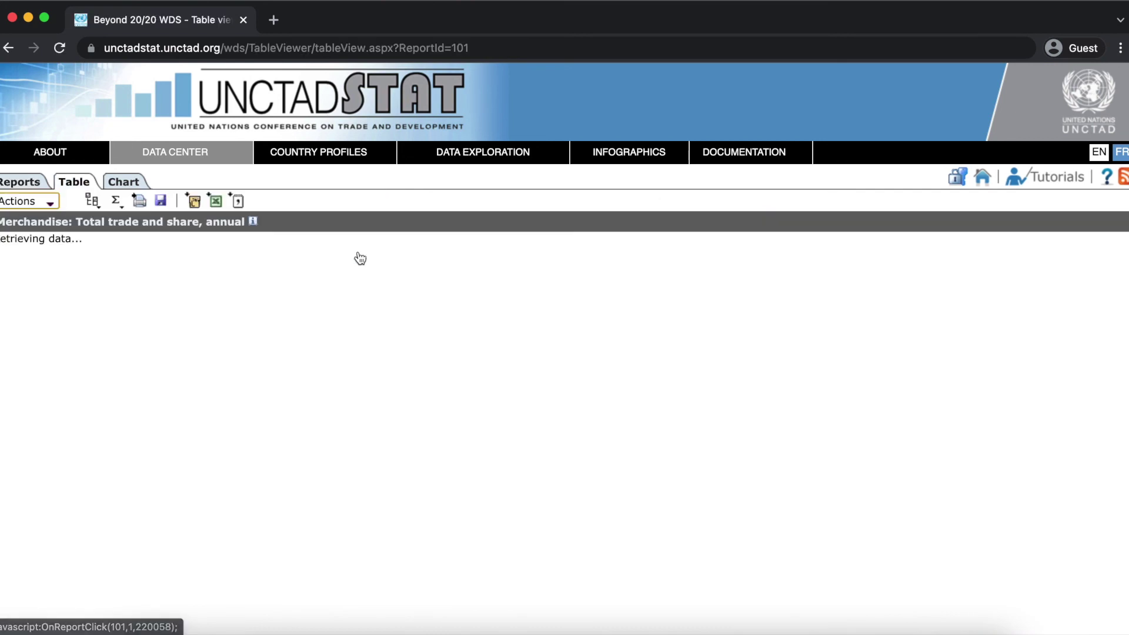